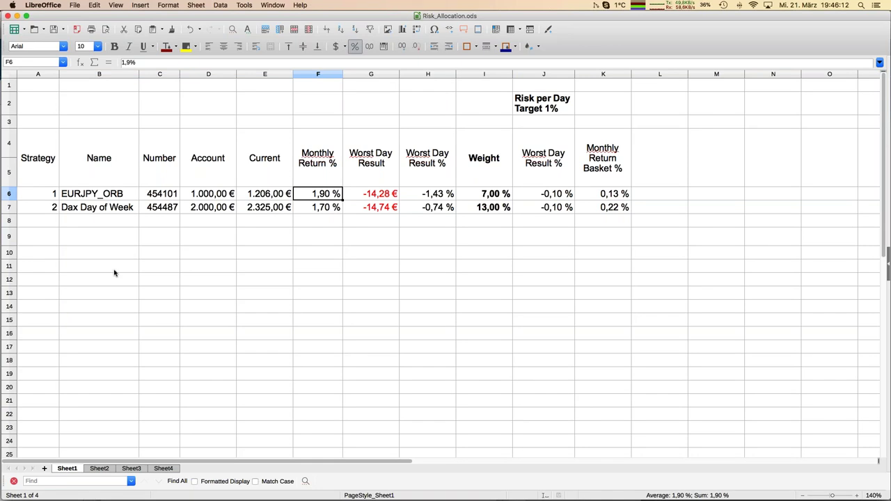
Examine the worst day result, its percentage formula and the weighted worst day formula in the EURJPY_ORB row.
key(Right)
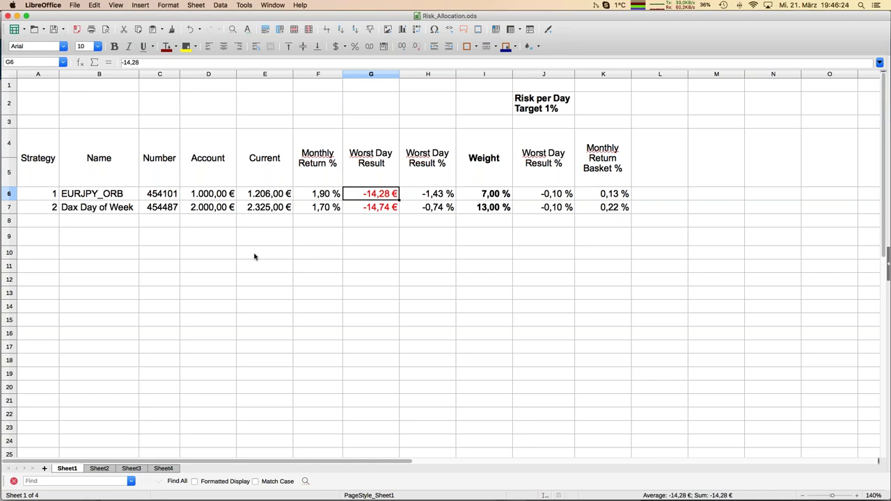
click(446, 197)
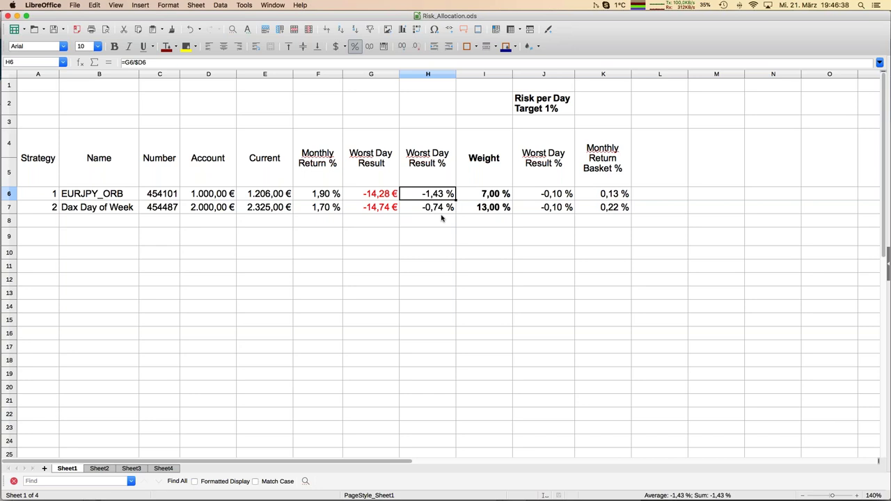
key(Right)
key(Right)
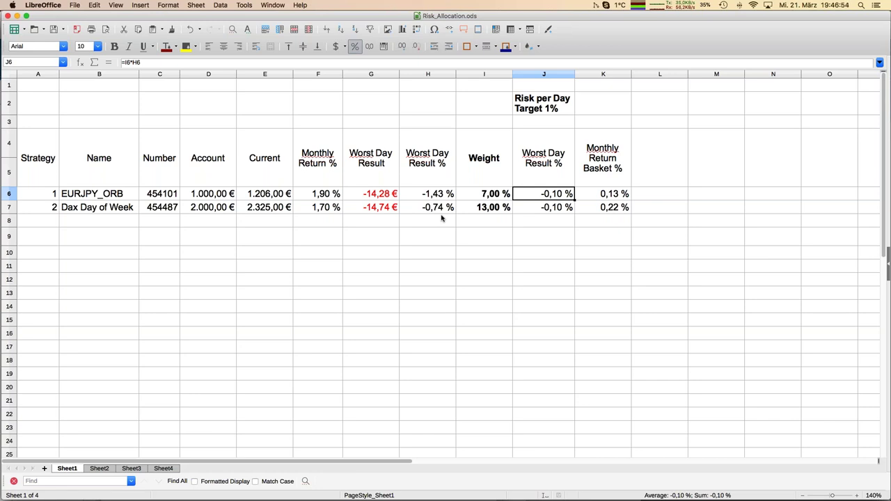
Set the EURJPY_ORB weight to 20% and check the effect on its weighted worst day result.
key(Left)
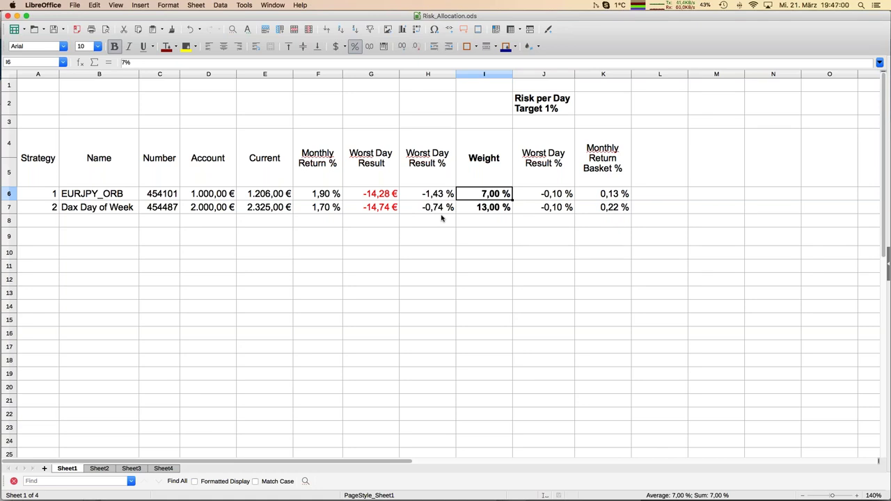
text(20%)
key(Return)
key(Up)
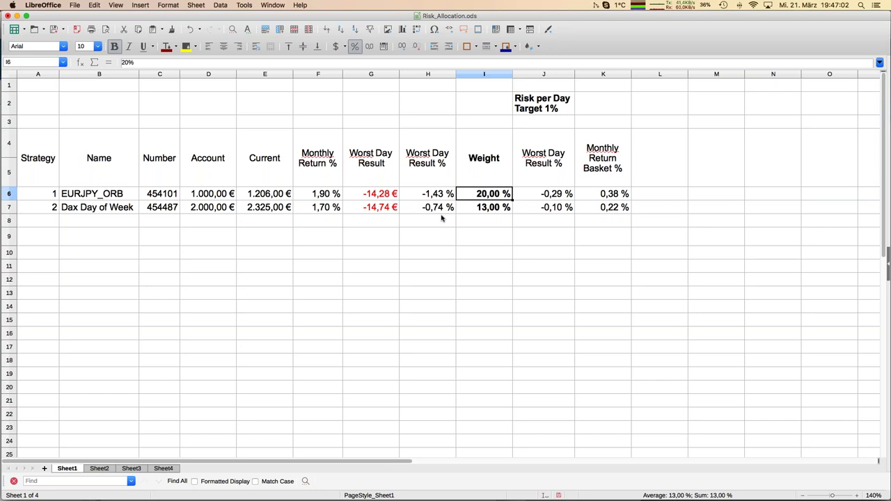
key(Right)
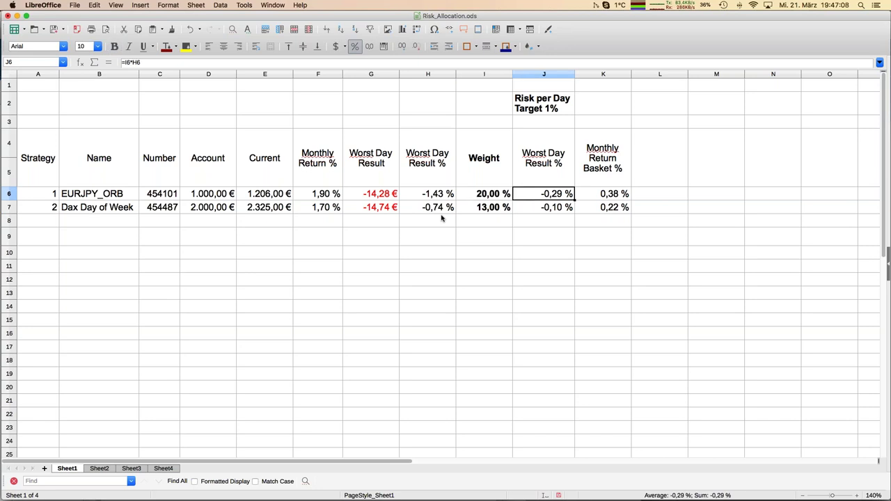
Set the weight of the EURJPY_ORB strategy back to 7%.
key(Left)
text(7%)
key(Return)
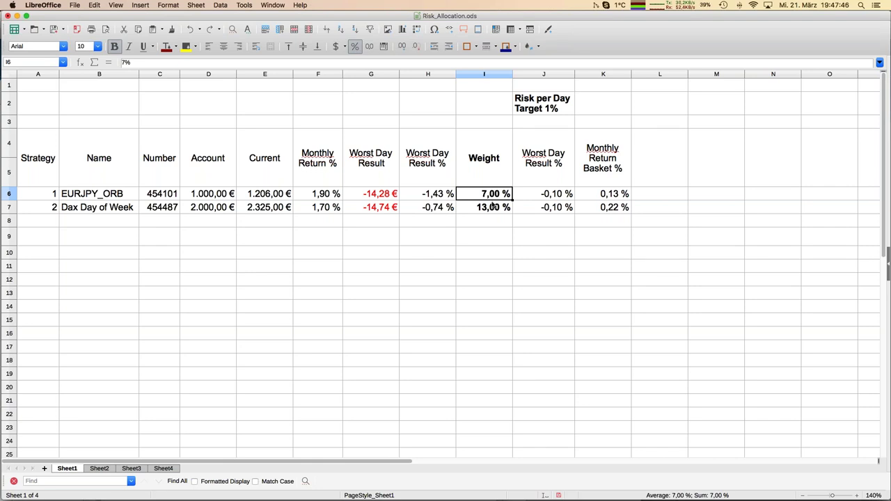
key(Down)
key(Down)
key(Down)
key(Down)
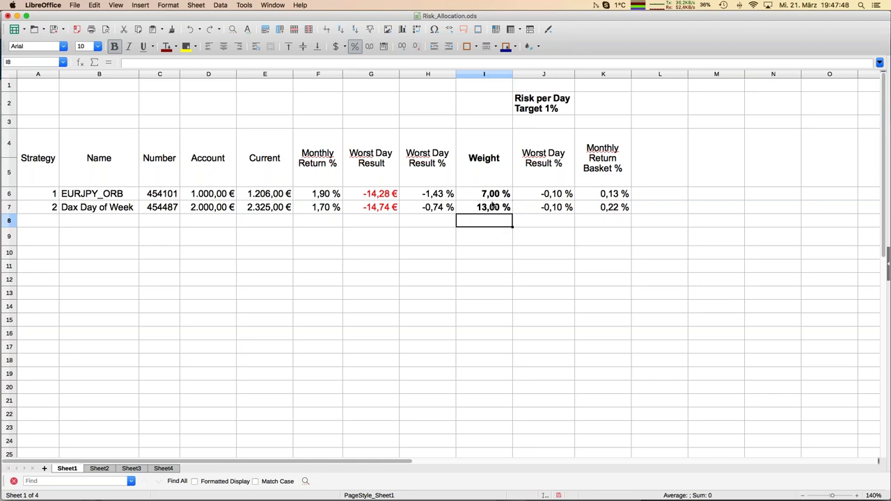
key(Down)
key(Down)
key(Down)
key(Down)
key(Down)
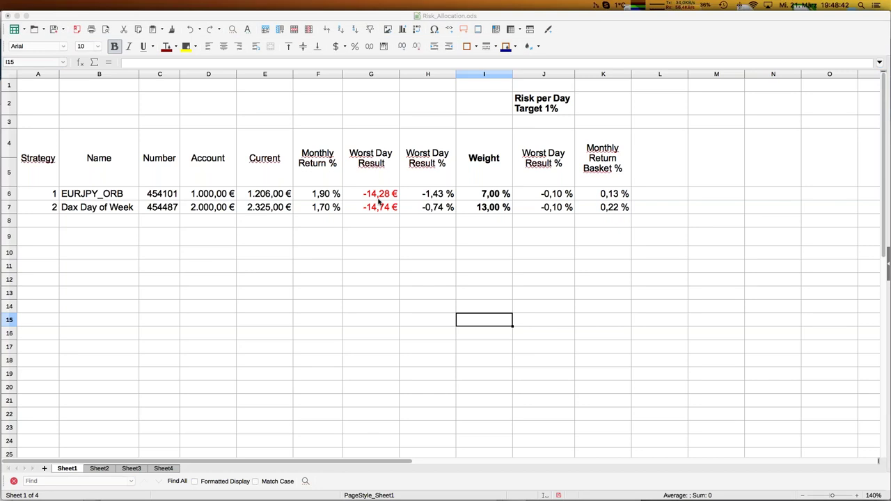
click(211, 208)
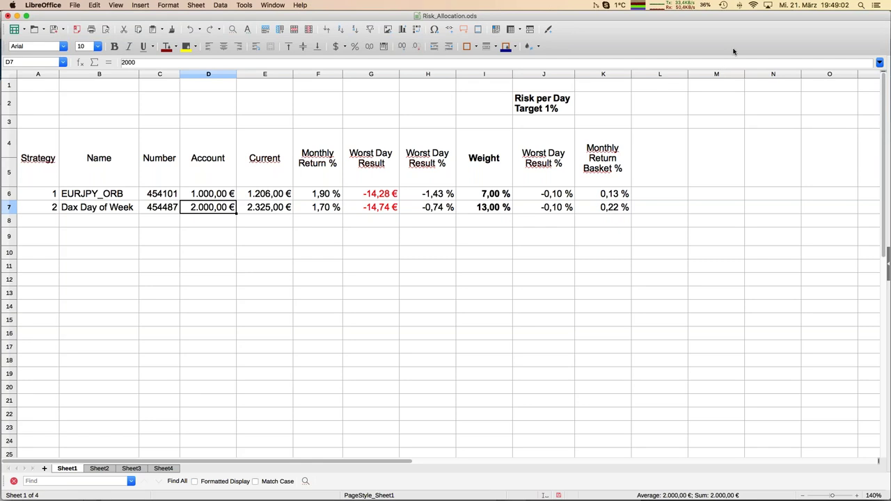
click(193, 219)
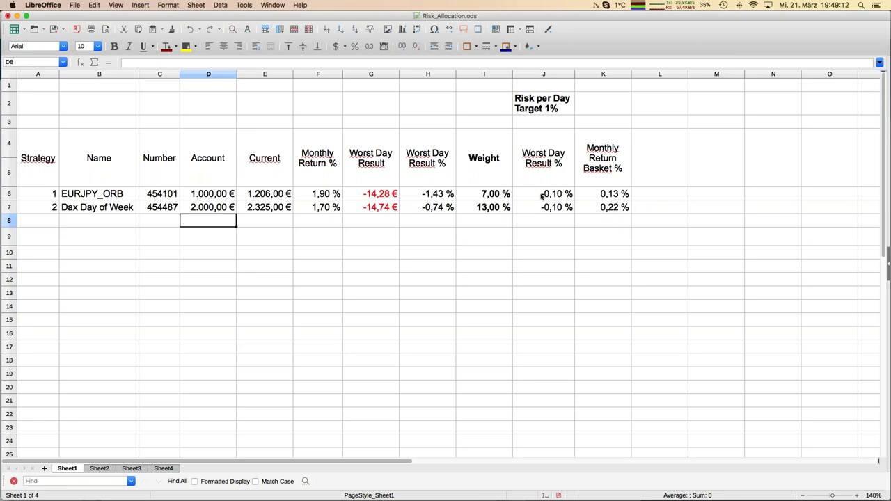
On Sheet2, examine data series A and B next to the chart and the standard deviation formula above series A.
click(105, 471)
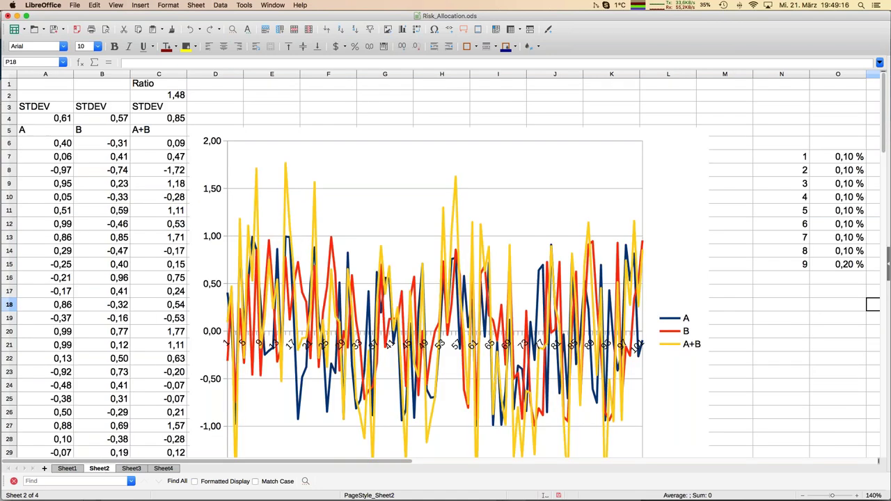
click(804, 496)
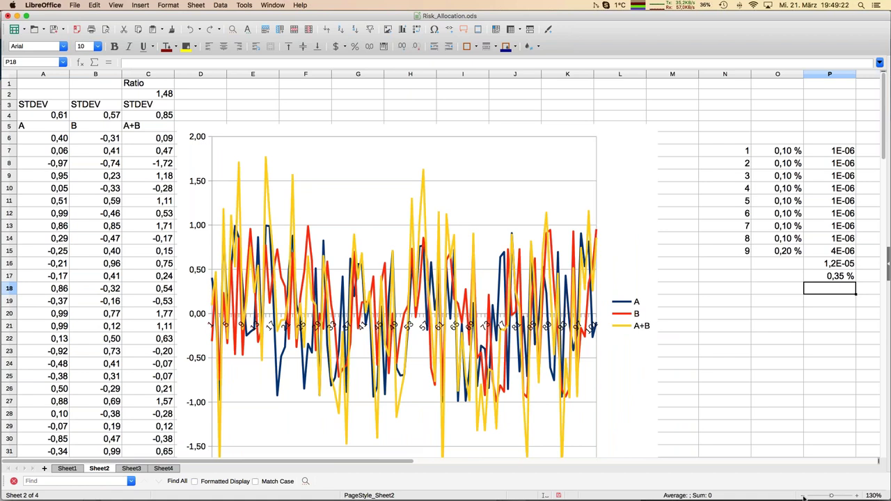
drag(54, 131, 51, 281)
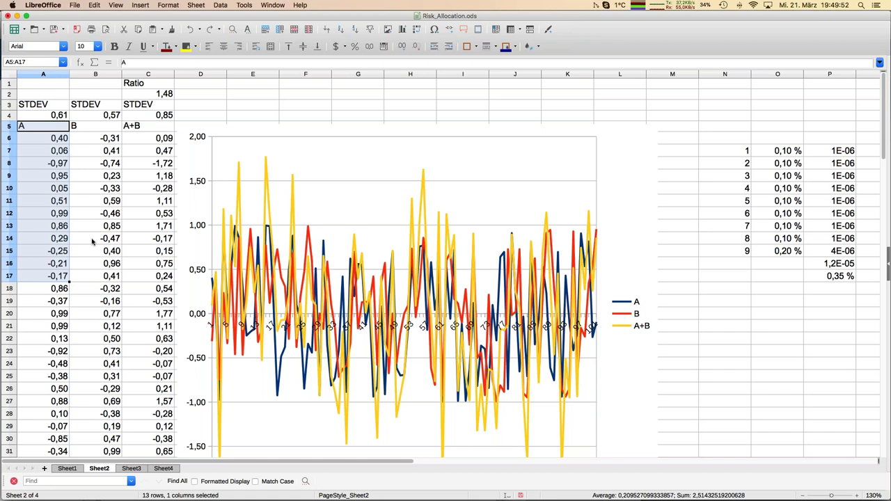
click(803, 495)
mouse_move(5, 262)
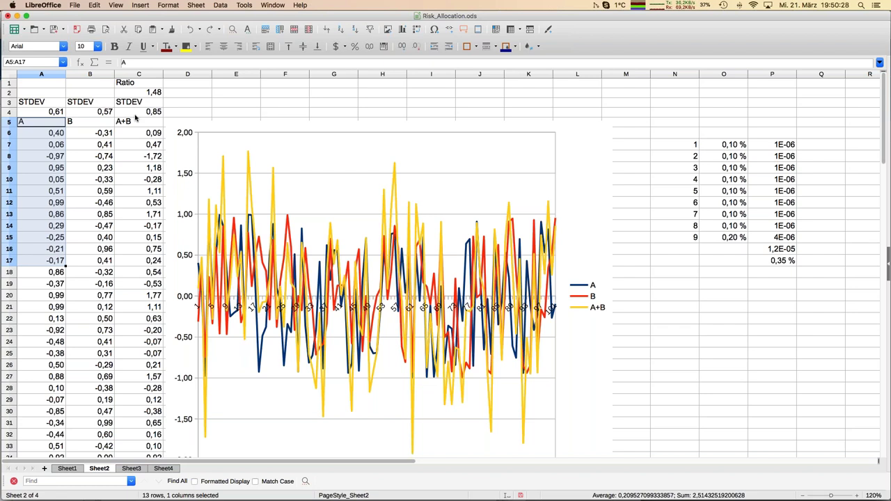
click(49, 112)
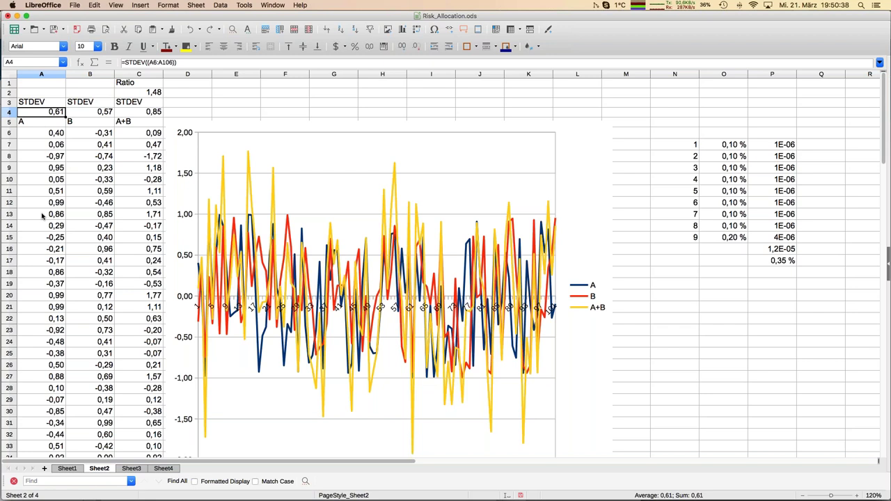
click(83, 123)
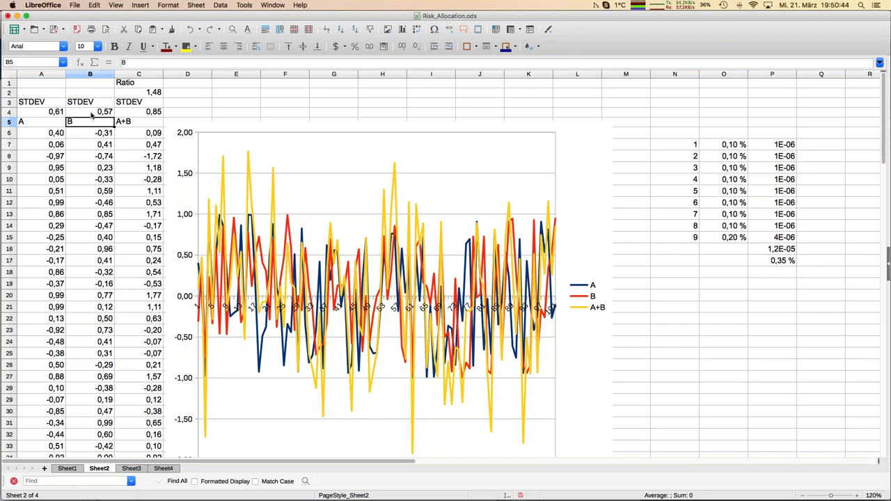
Inspect the Ratio formula in C2 and recalculate the random series repeatedly to see how the ratio varies.
click(149, 96)
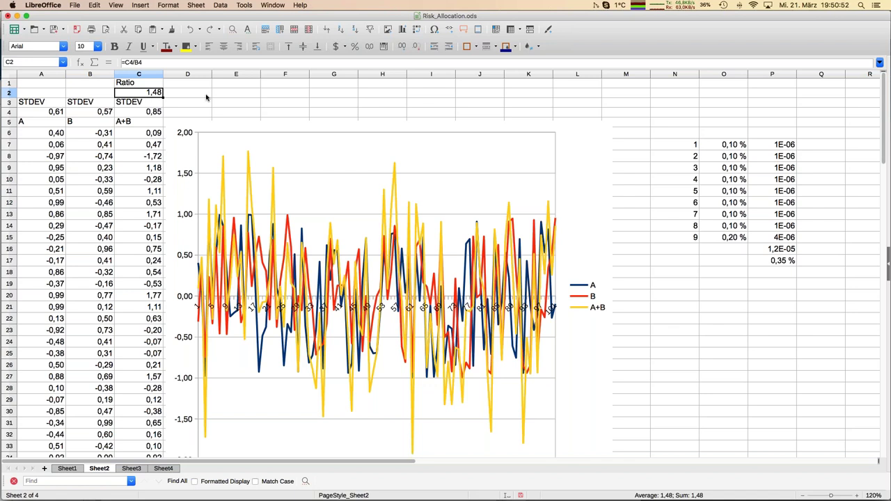
key(F9)
key(F9)
key(F9)
key(F9)
key(F9)
key(F9)
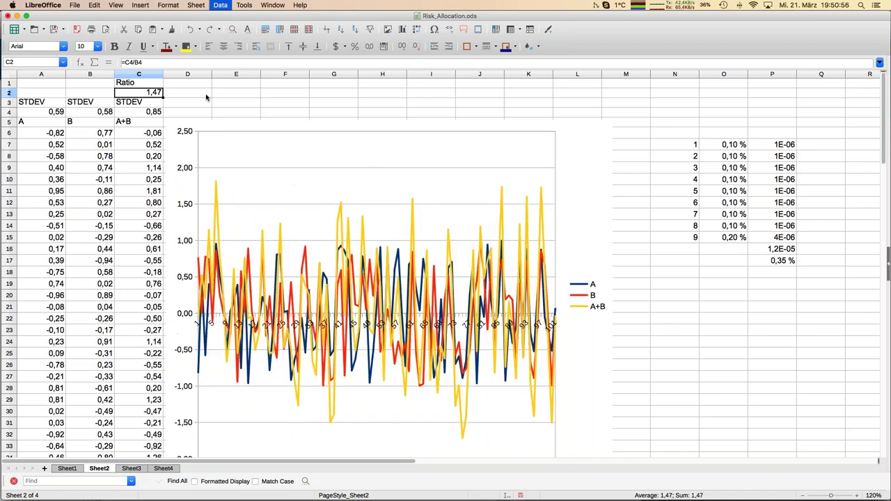
key(F9)
key(F9)
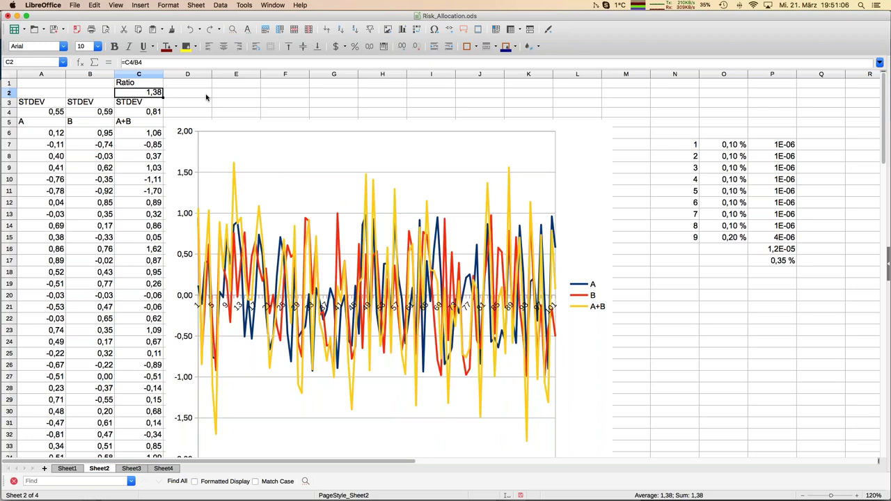
Examine the table of nine strategy risks in N7:O15 and the combined risk formula in P17.
key(Right)
key(Right)
key(Right)
key(Right)
key(Right)
key(Right)
key(Right)
key(Right)
key(Right)
key(Right)
key(Right)
key(Right)
key(Right)
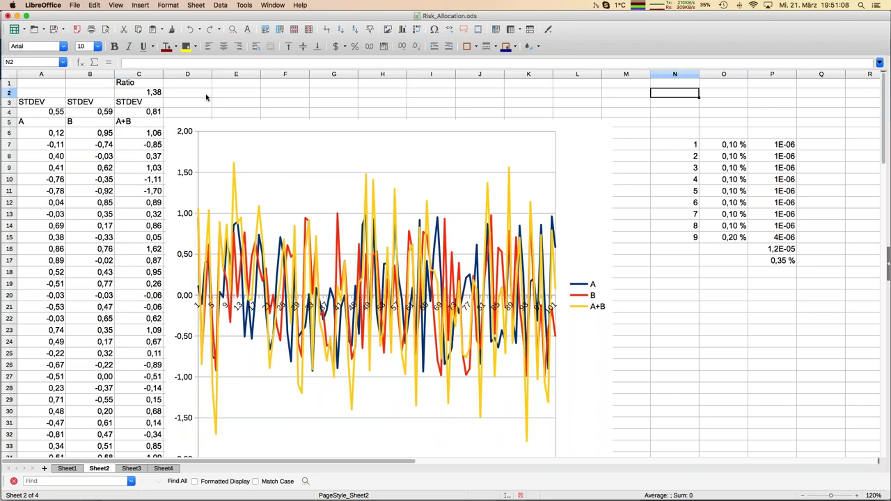
key(Right)
key(Right)
key(Right)
key(Right)
key(Right)
key(Right)
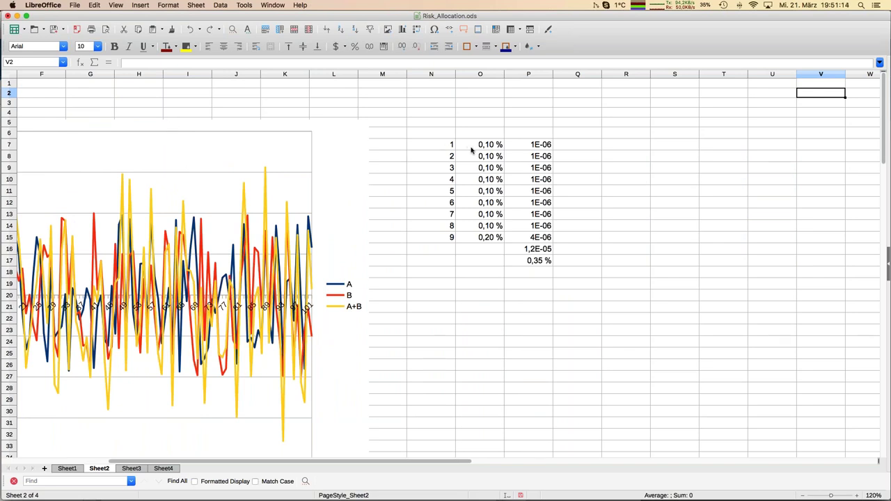
drag(451, 148, 483, 229)
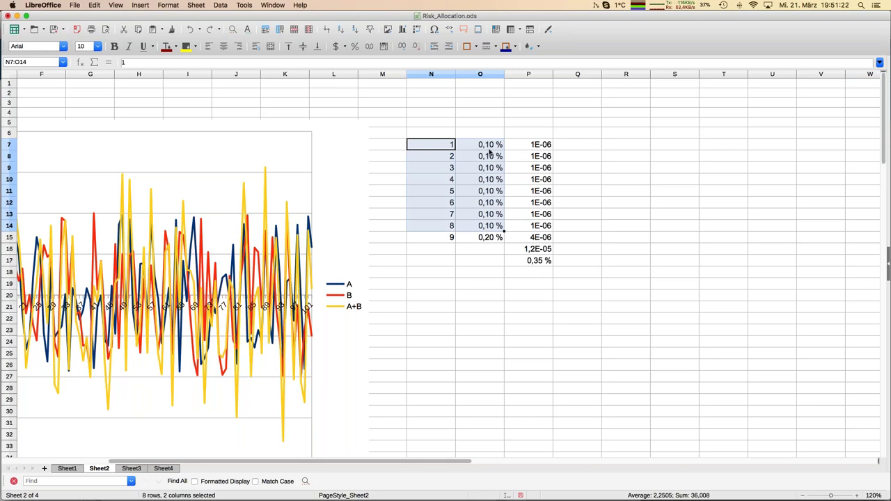
click(479, 240)
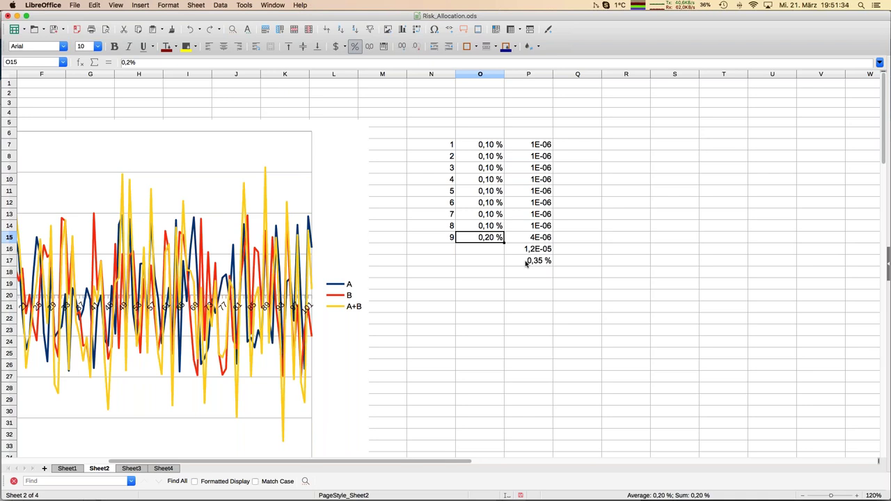
click(546, 263)
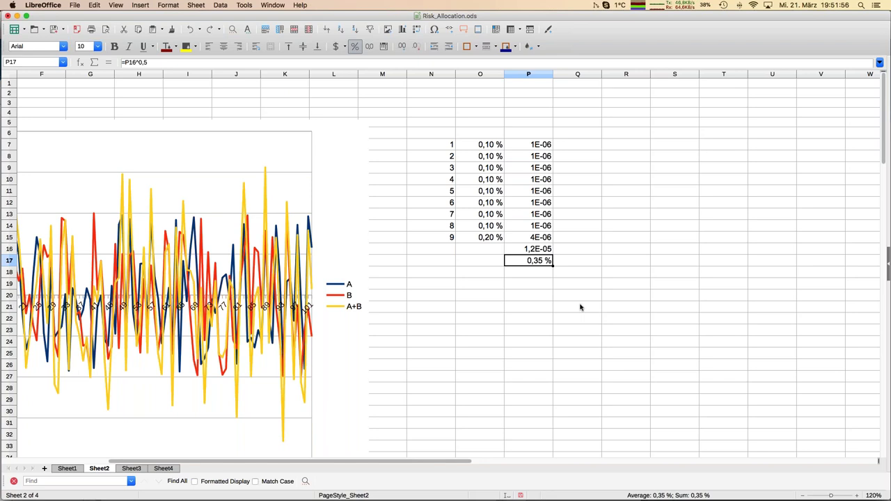
On Sheet3, review the dates, the daily results and the Worst Day, Best Day and Sum summary in D2:E4.
click(132, 469)
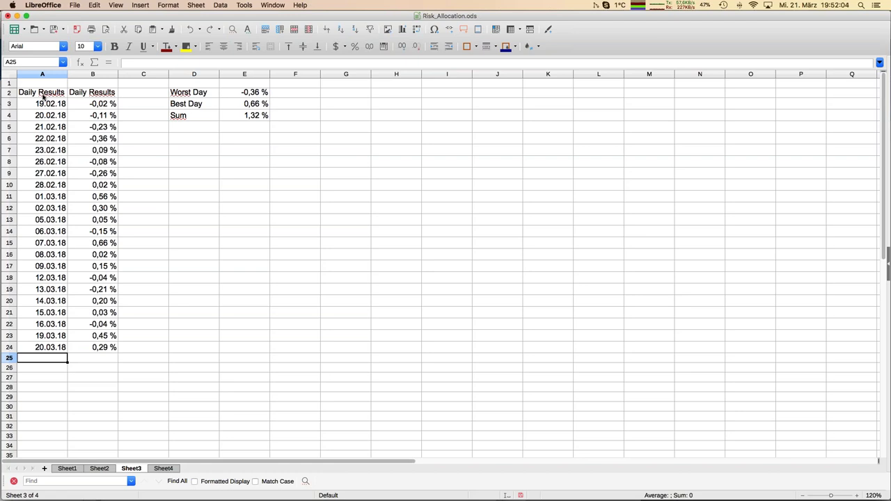
drag(44, 104, 48, 350)
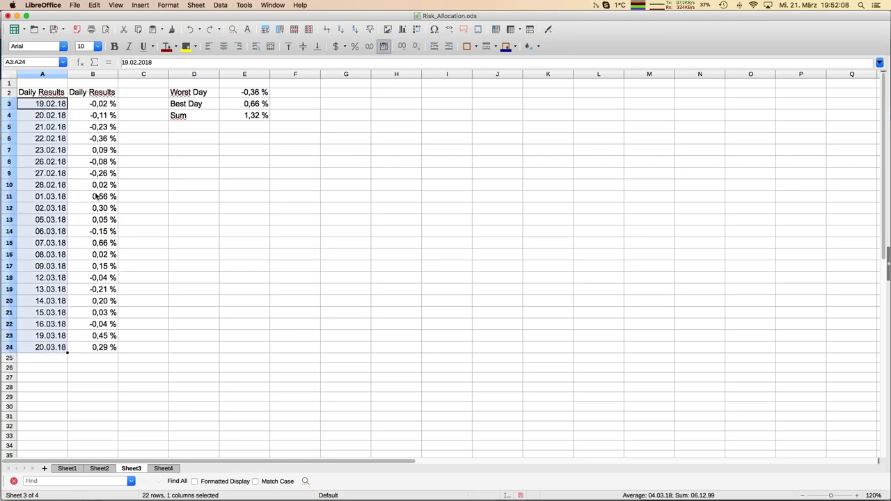
drag(98, 104, 94, 351)
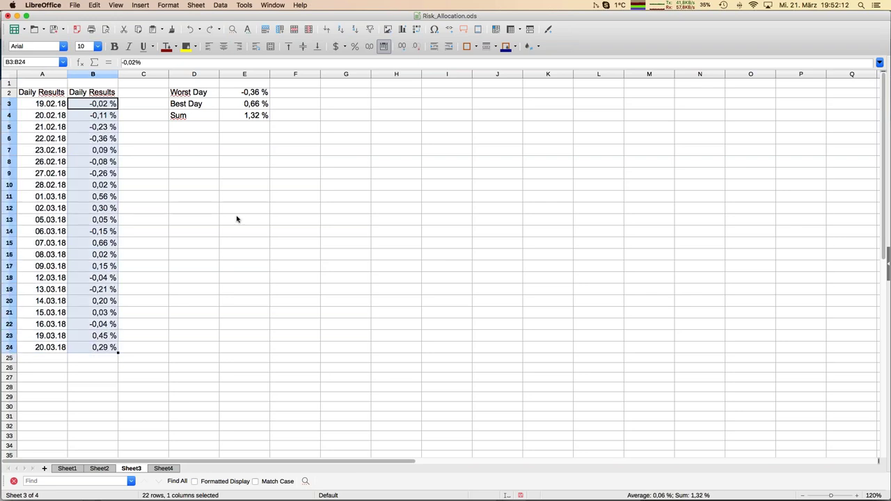
drag(197, 94, 259, 115)
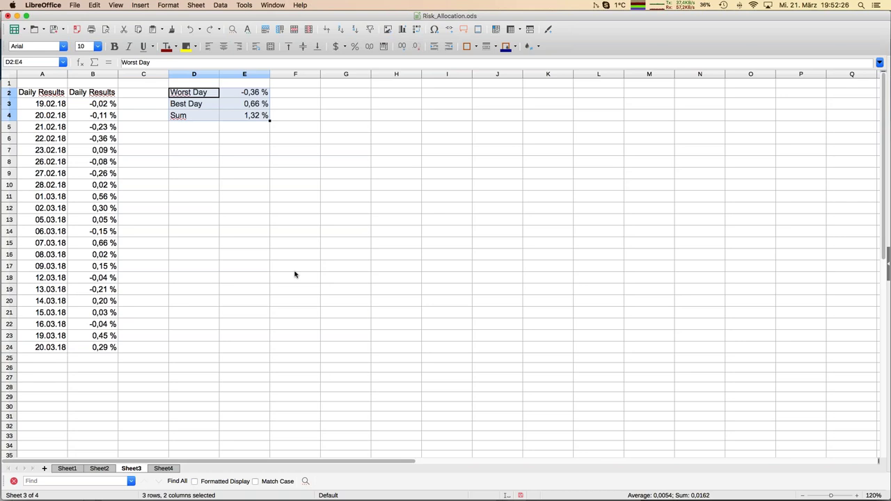
Return to Sheet2, then switch to the JFD Basket Portfolio presentation in LibreOffice Impress and go to slide 12.
click(98, 468)
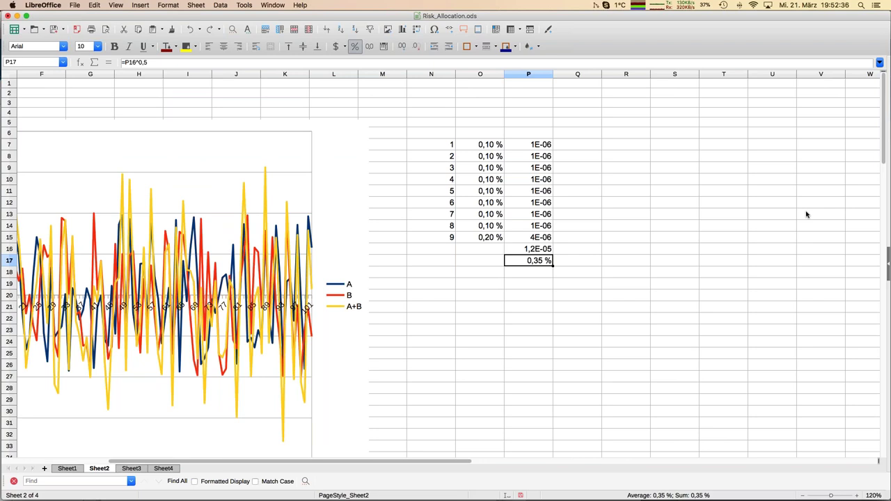
click(239, 103)
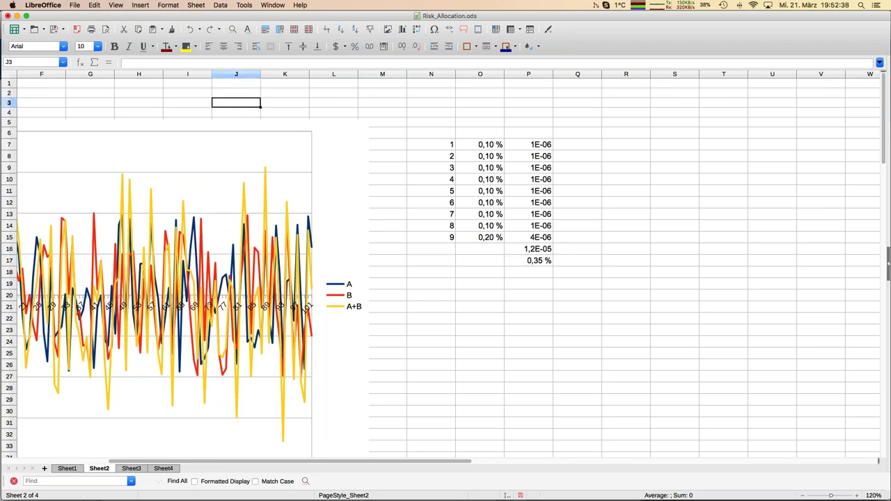
click(273, 6)
click(293, 49)
click(275, 5)
click(293, 39)
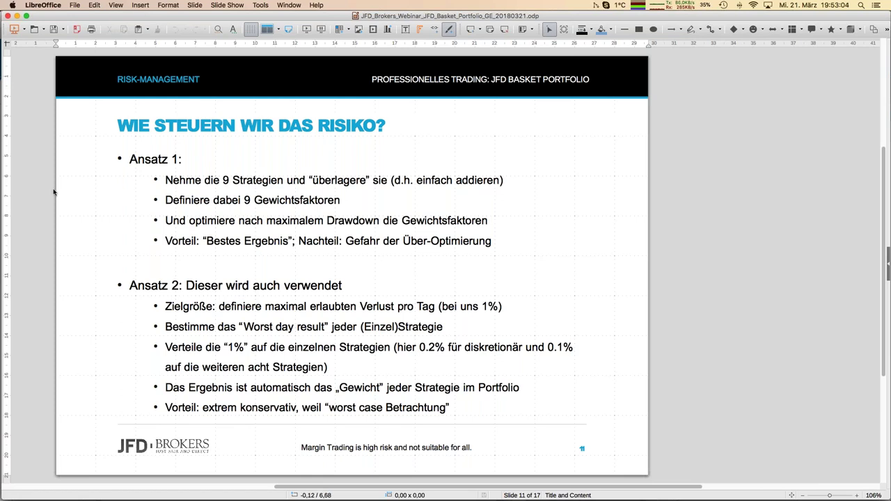
key(Page_Down)
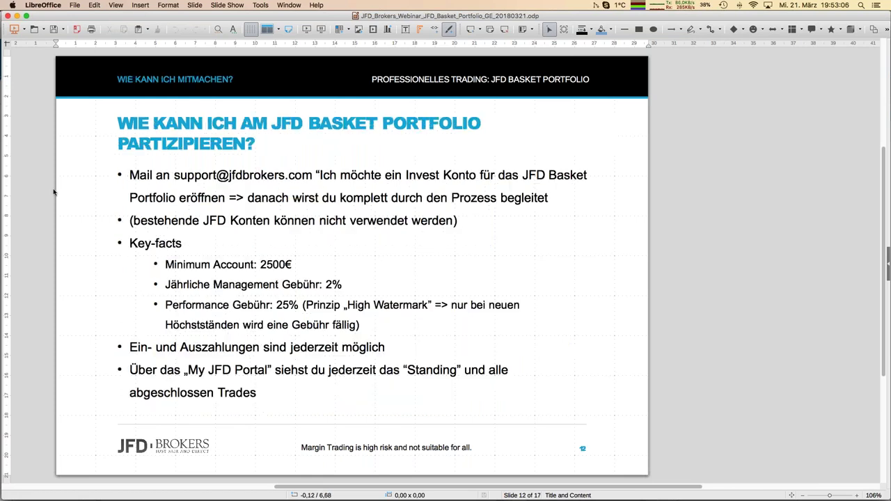